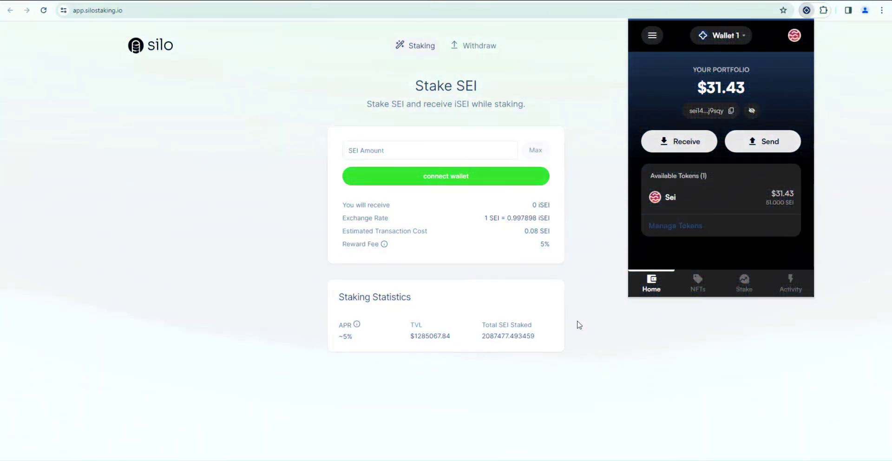
- Close the Compass wallet popup to reveal the Discord #official-links channel
left_click(285, 248)
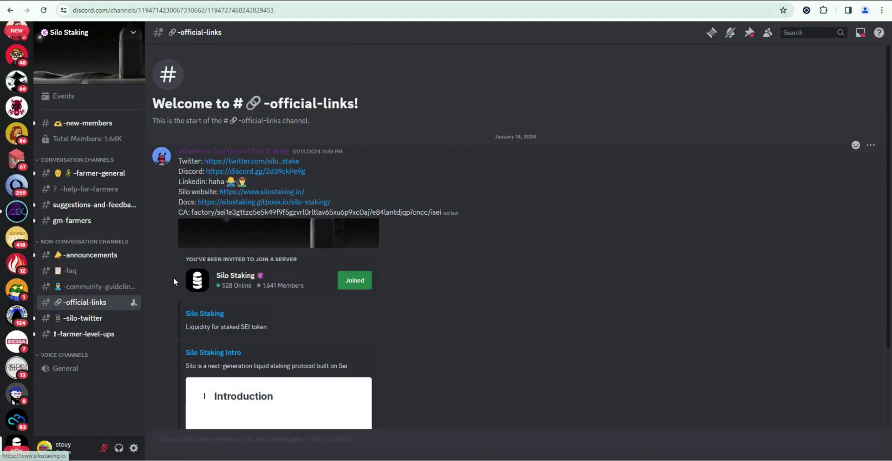
- Browse the #-faq channel and its Silo GitBook docs, then return to #-official-links
left_click(84, 272)
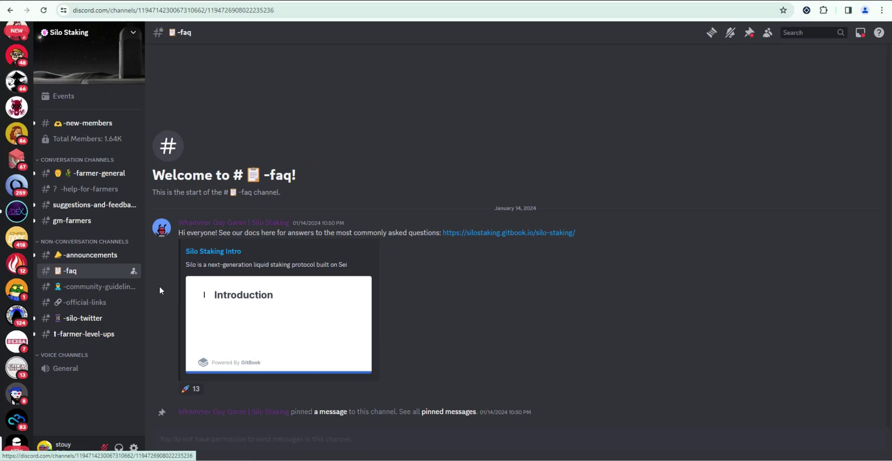
left_click(496, 234)
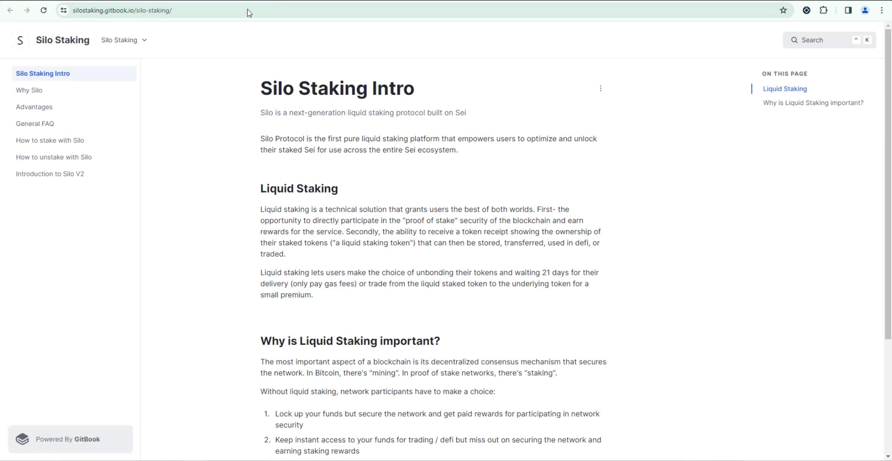
key("ctrl+w")
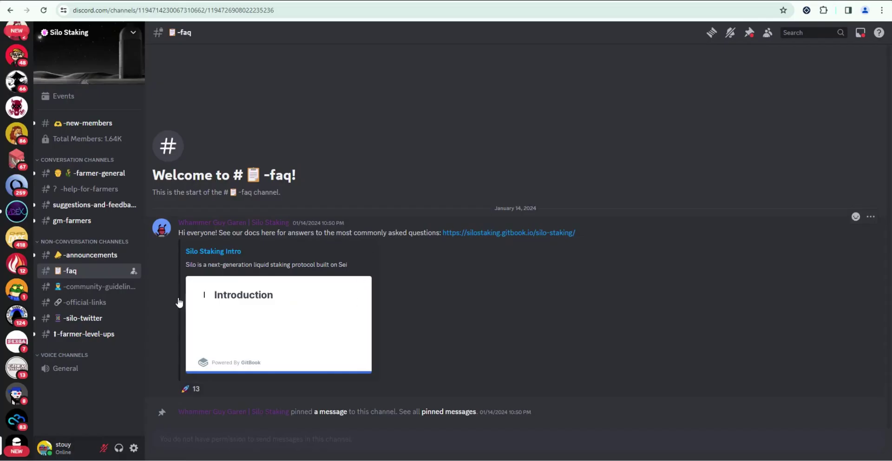
left_click(99, 304)
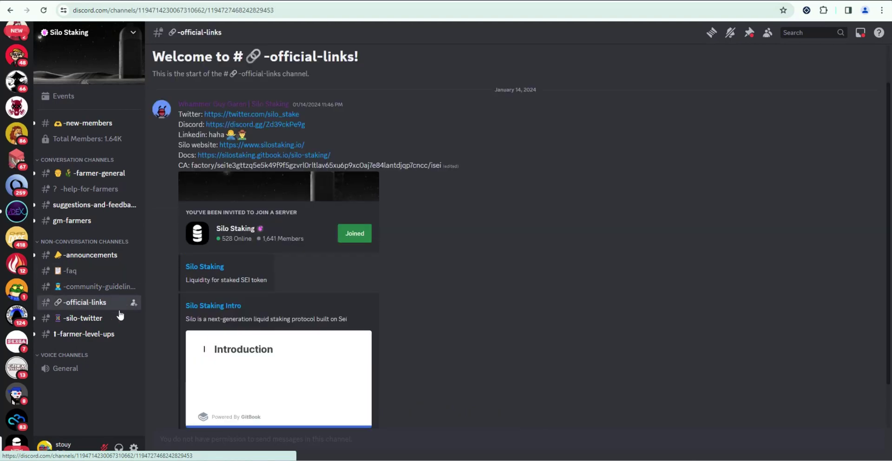
- Open the Silo website and go to its staking app
left_click(254, 146)
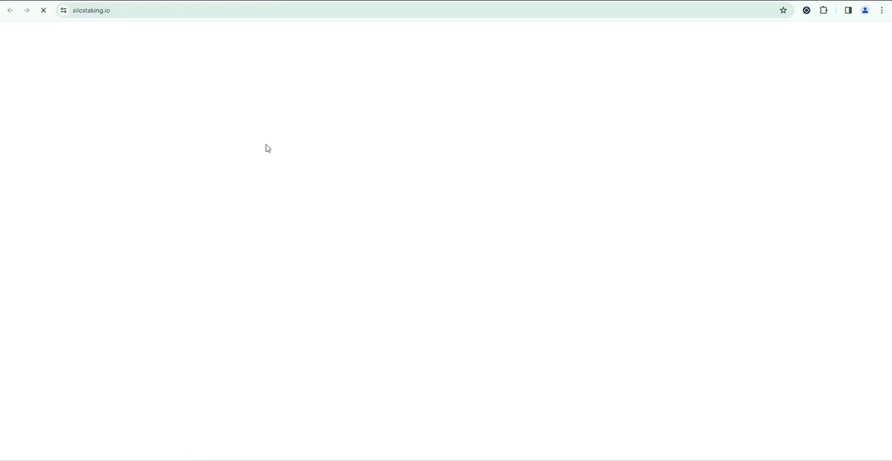
left_click(804, 55)
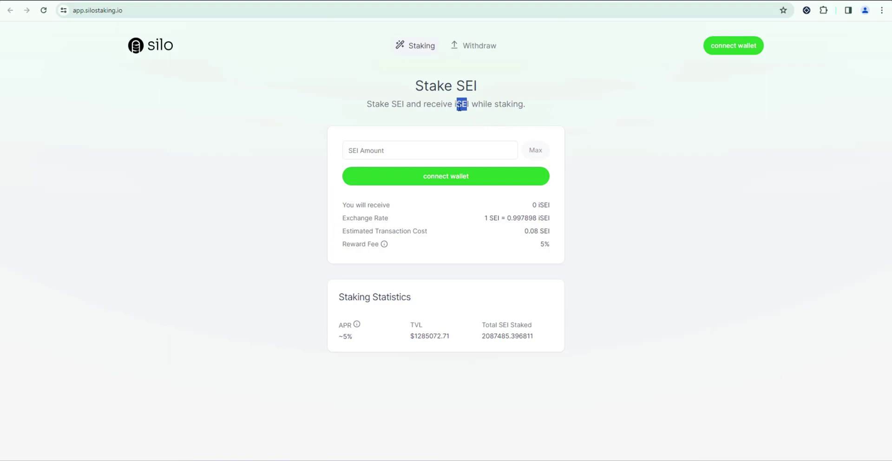
left_click(605, 258)
- Connect the Compass wallet, showing a 51 SEI balance on the stake page
left_click(729, 52)
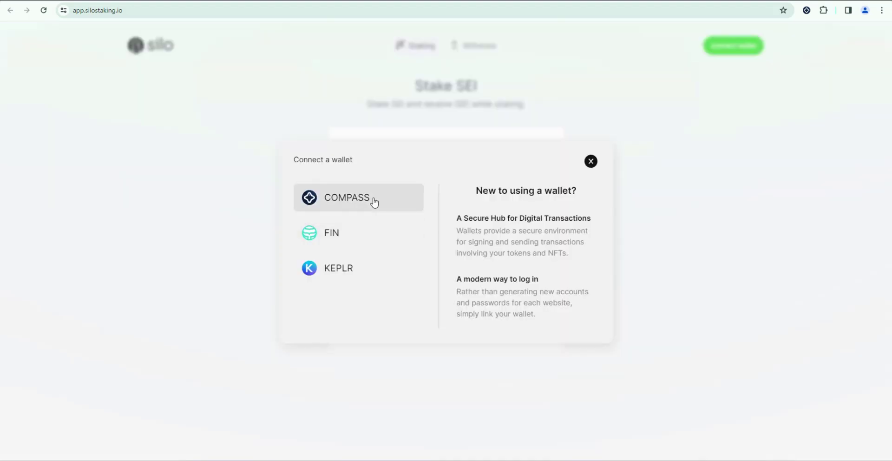
left_click(374, 202)
left_click(137, 234)
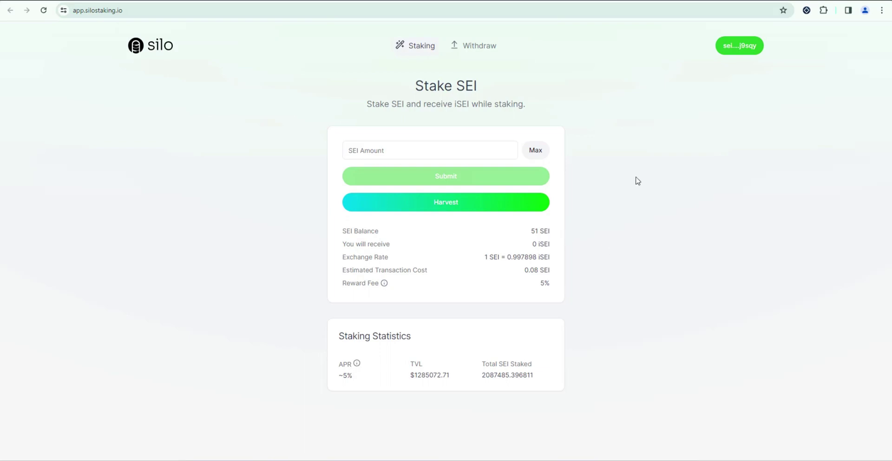
- Stake 50 SEI and approve the transaction in the Compass popup
left_click(460, 146)
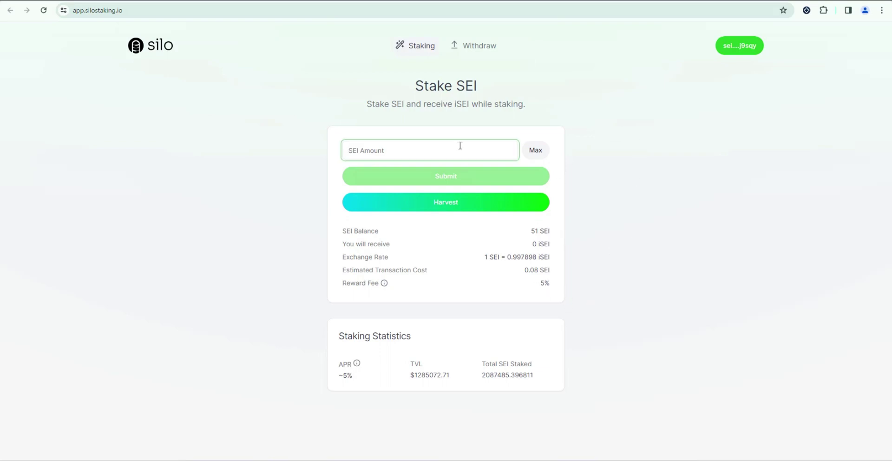
type("50")
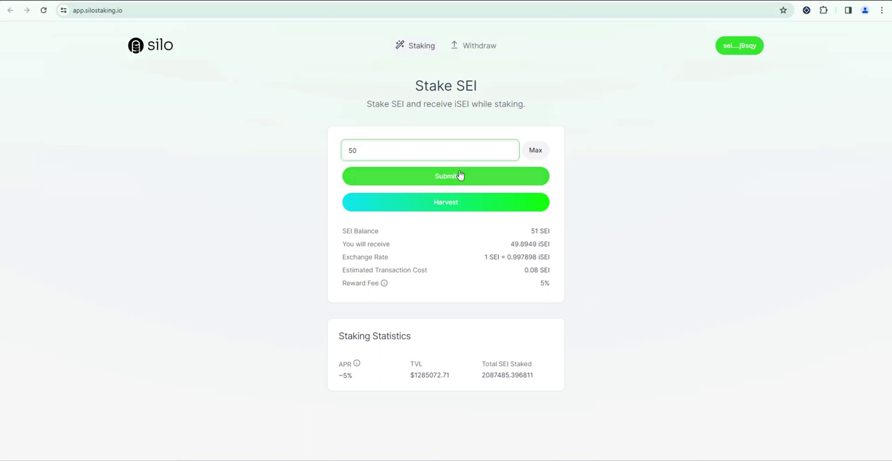
left_click(461, 179)
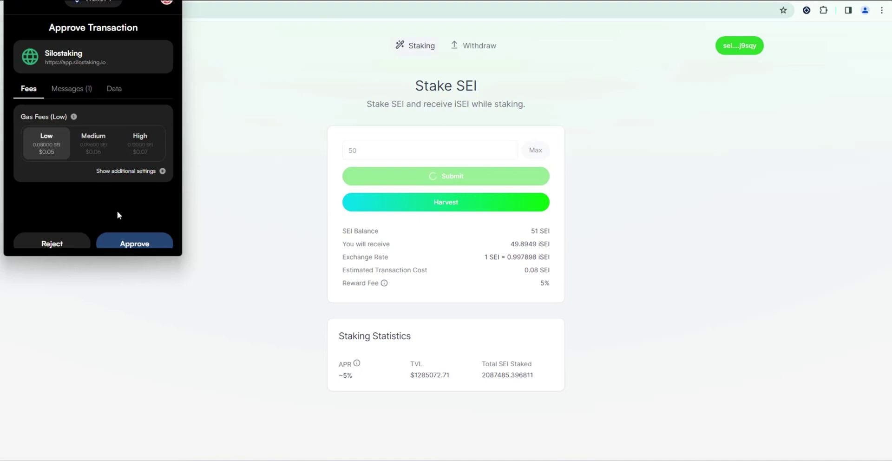
scroll(117, 214, "down", 1)
left_click(139, 238)
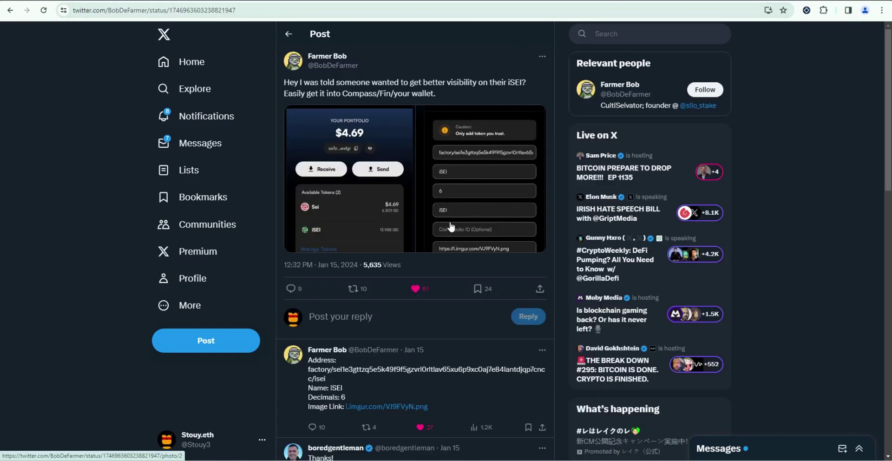
- Enlarge the X post's iSEI Add Token screenshot and check the Compass wallet's token balances
left_click(467, 187)
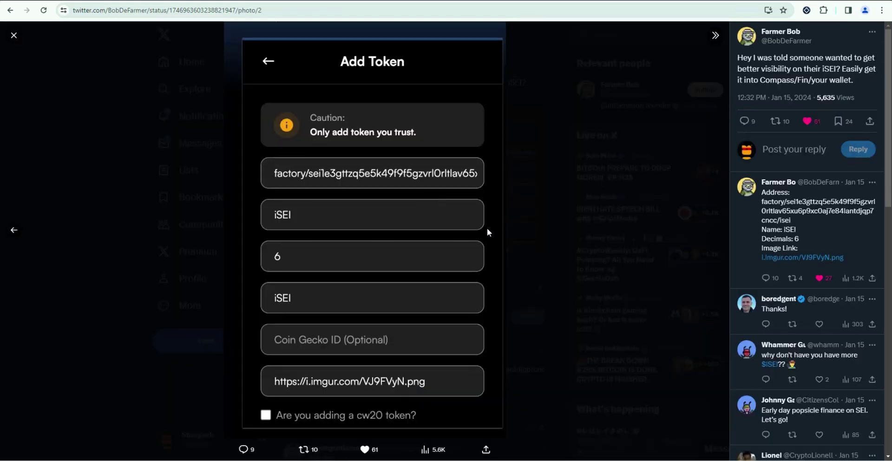
left_click(807, 10)
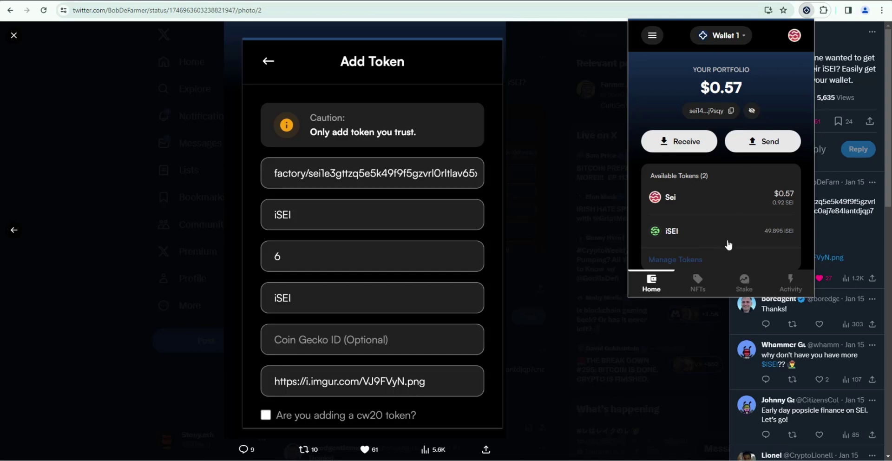
- Go to Compass's Manage Tokens panel and start adding a custom token
scroll(726, 227, "down", 1)
left_click(677, 250)
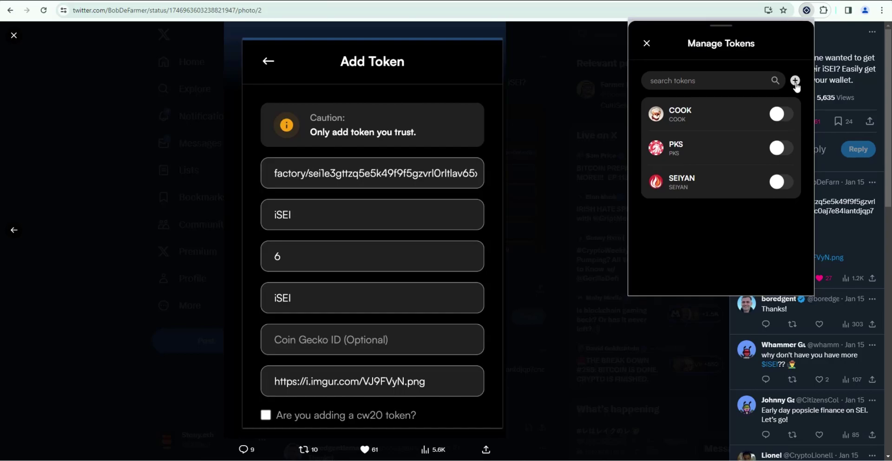
left_click(796, 83)
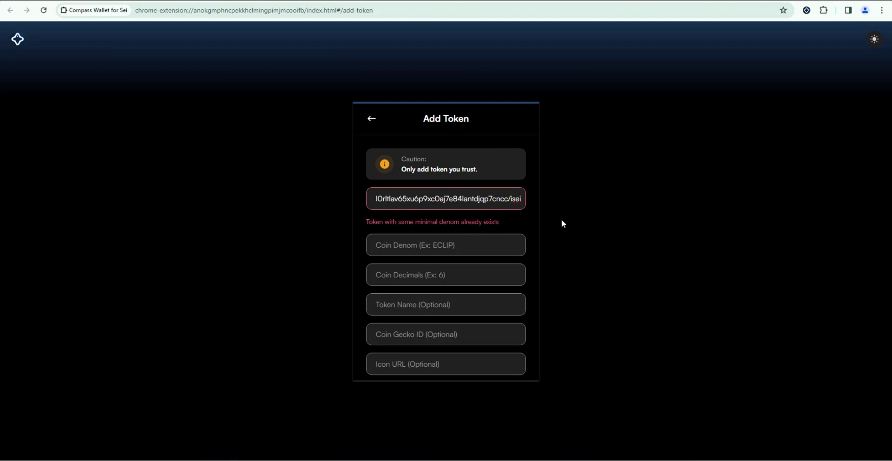
- Fill the Add Token form with iSEI as denom and name and 6 decimals
left_click(459, 246)
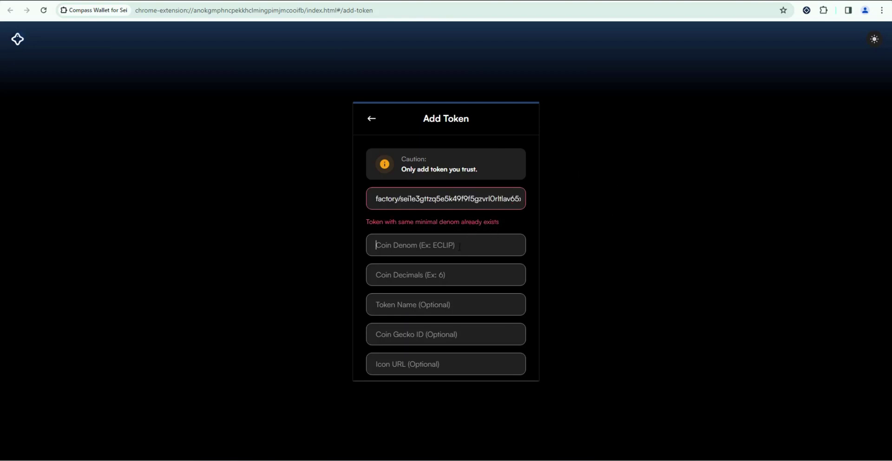
type("i")
type("6")
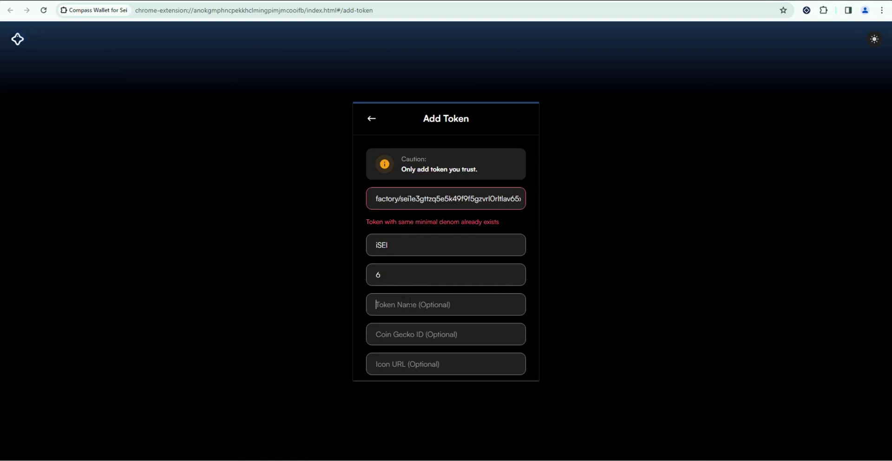
key("Tab")
type("iSEI")
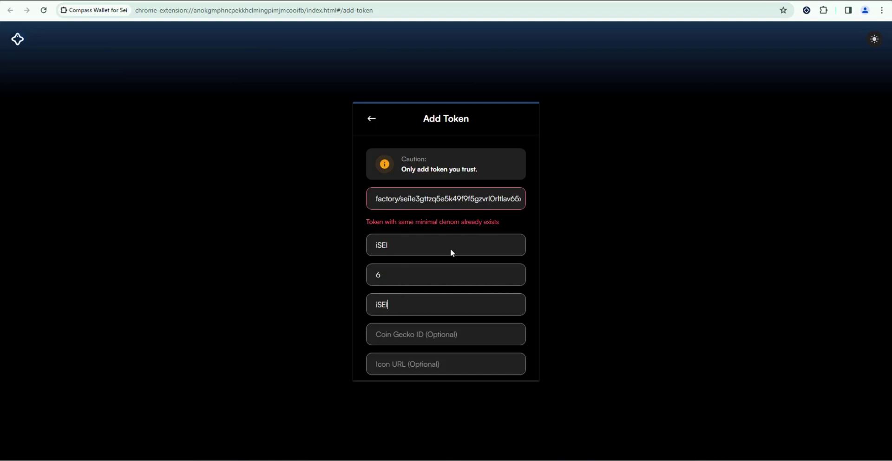
scroll(444, 288, "down", 1)
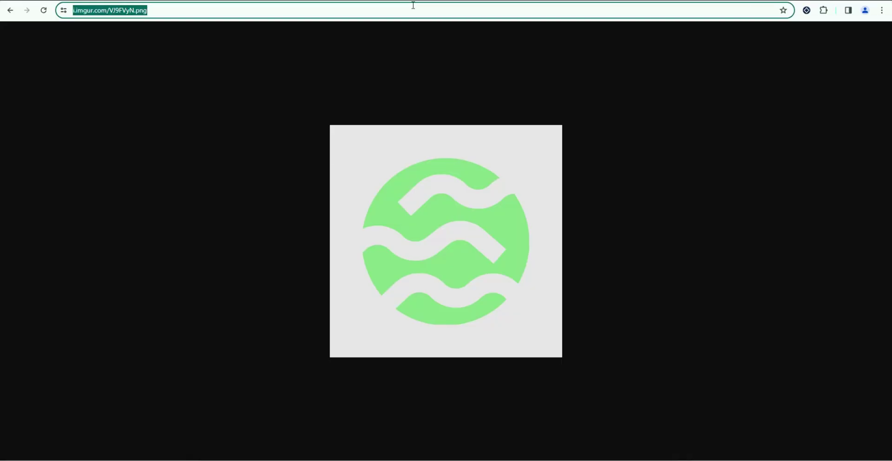
- Copy the iSEI icon image link into the Icon URL field and tick the cw20 option
right_click(410, 8)
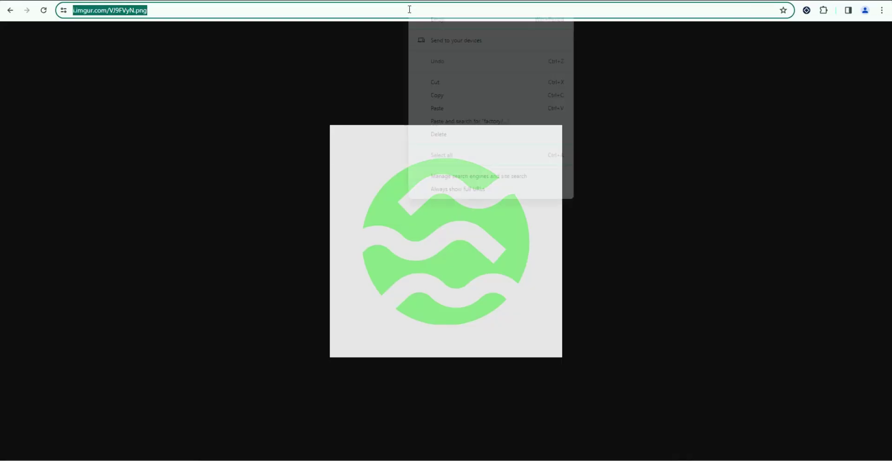
left_click(435, 98)
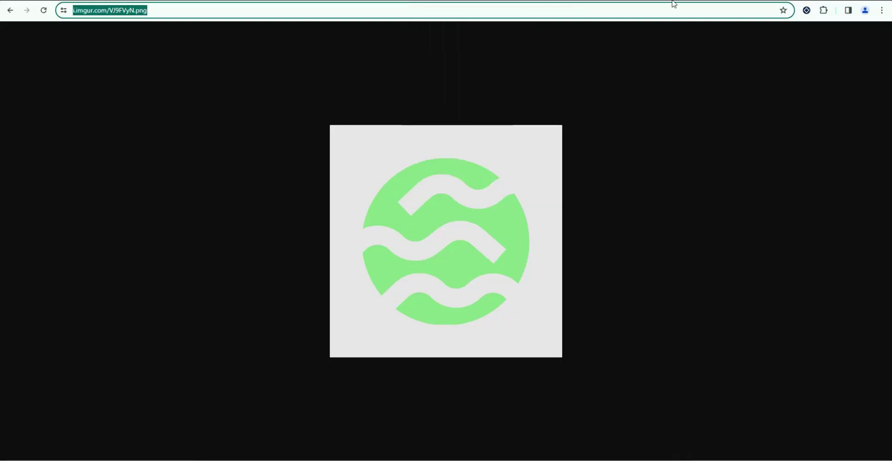
key("ctrl+Tab")
key("ctrl+v")
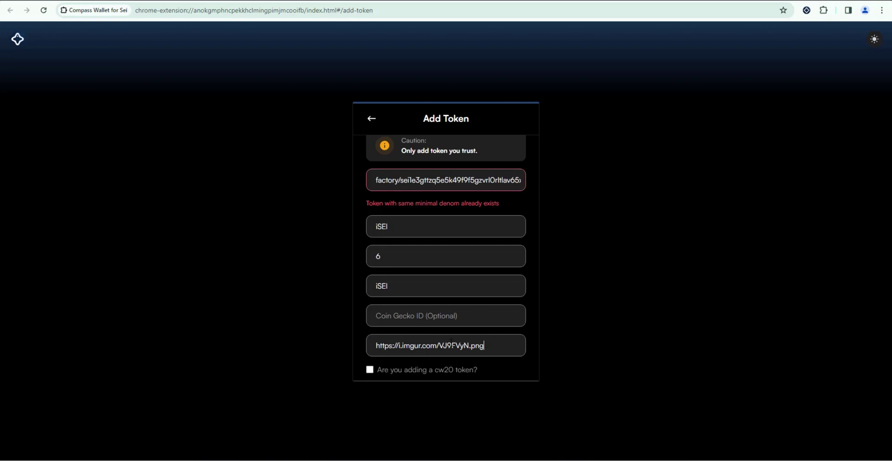
scroll(452, 341, "down", 1)
left_click(370, 336)
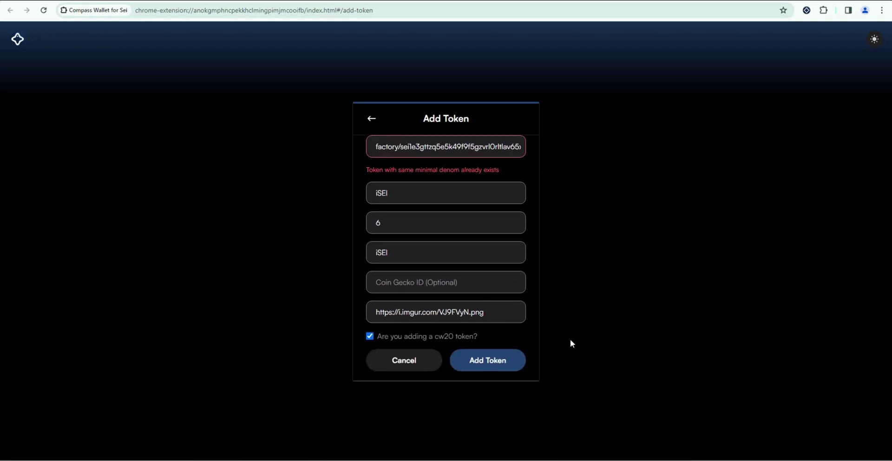
key("ctrl+Tab")
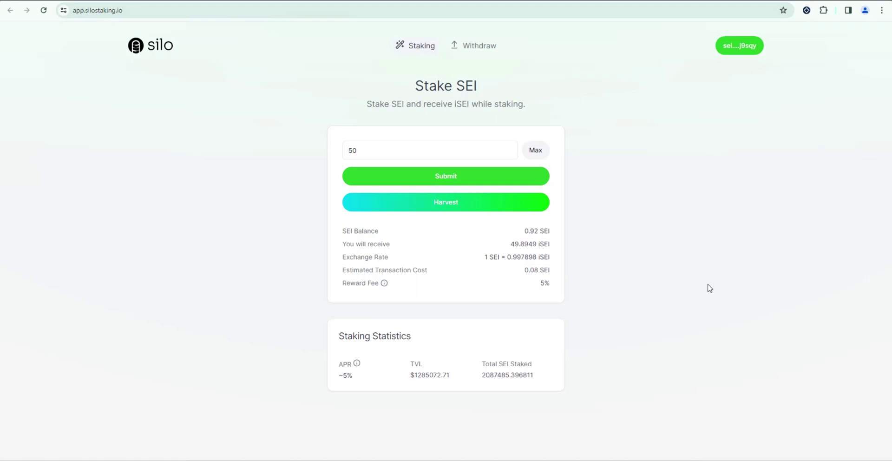
left_click(807, 10)
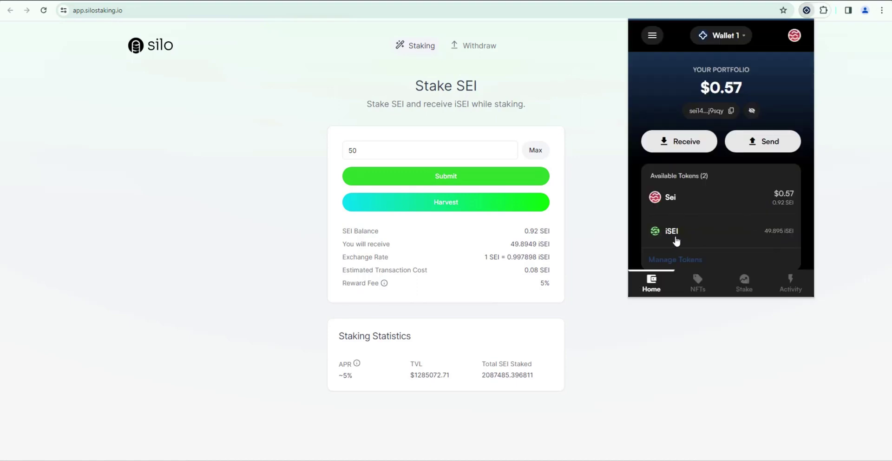
left_click(374, 148)
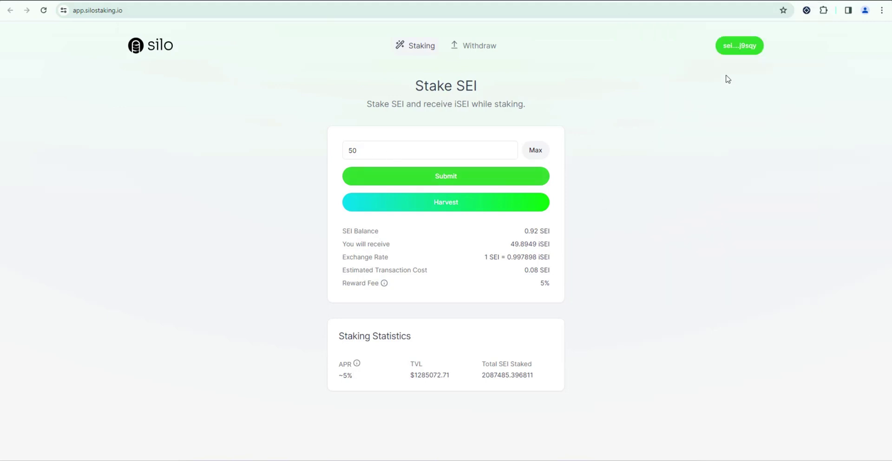
left_click(806, 11)
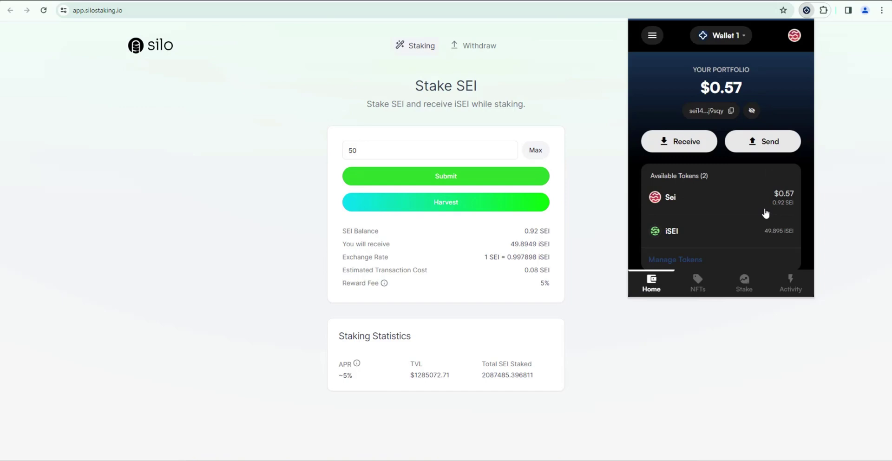
left_click(688, 259)
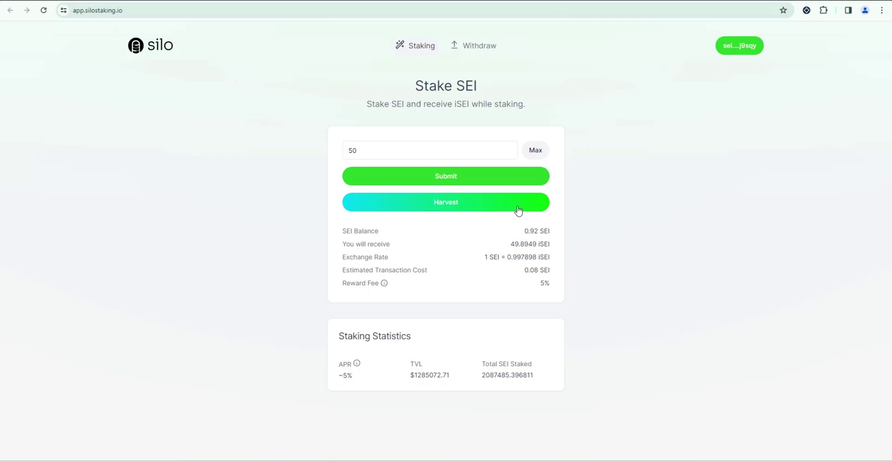
- Open the Withdraw page and toggle between its Claim and Request tabs
left_click(483, 49)
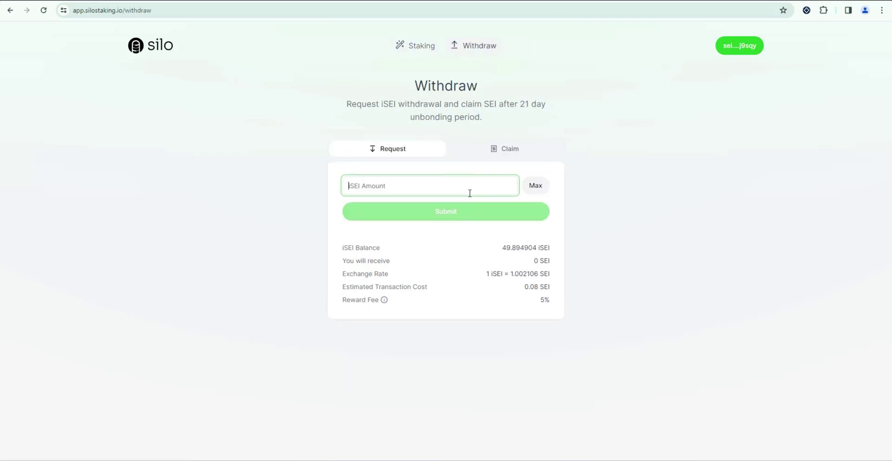
left_click(505, 154)
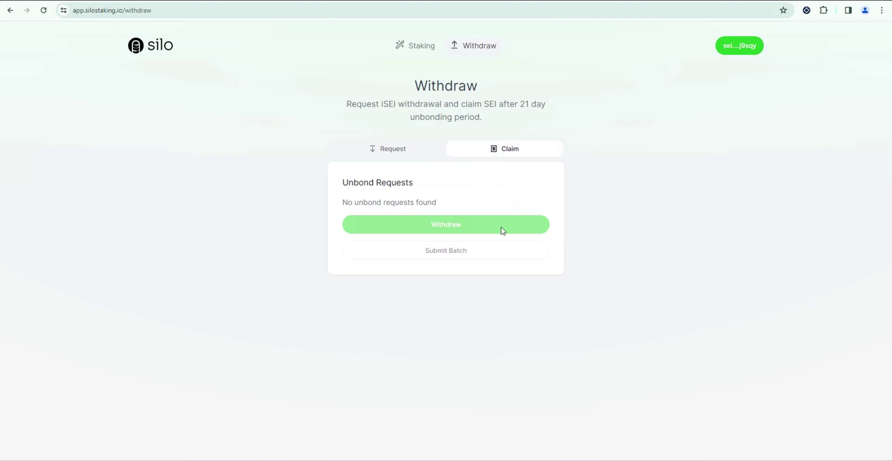
left_click(411, 153)
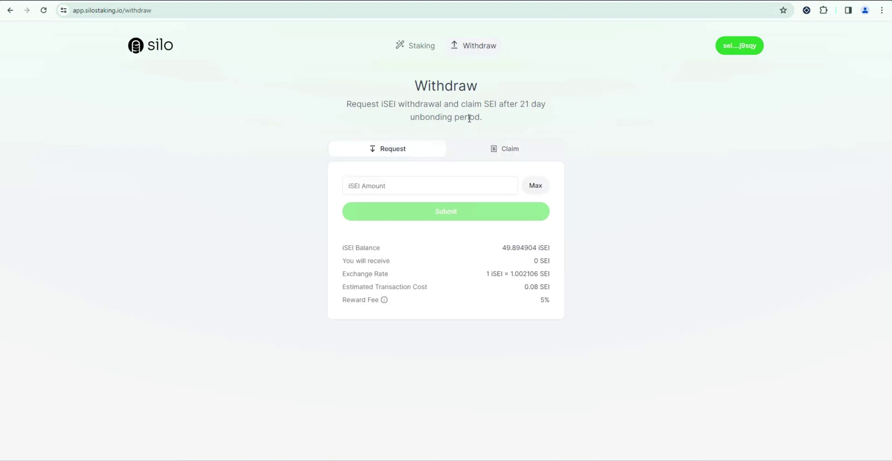
left_click(506, 148)
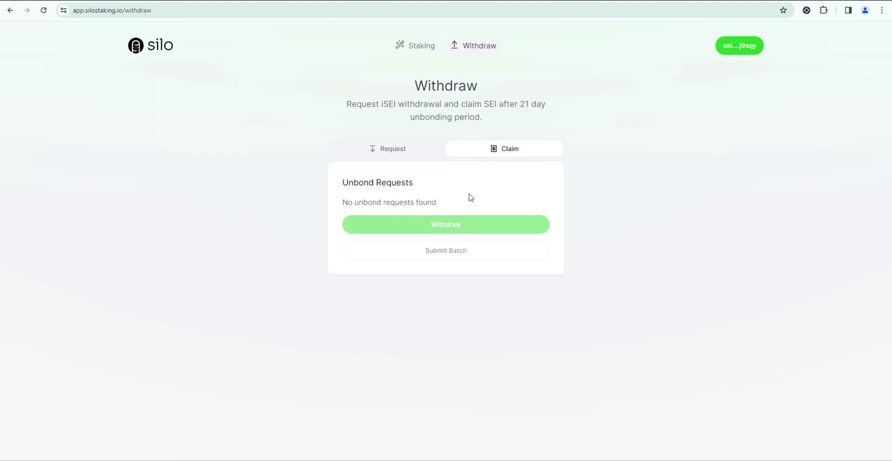
left_click(412, 152)
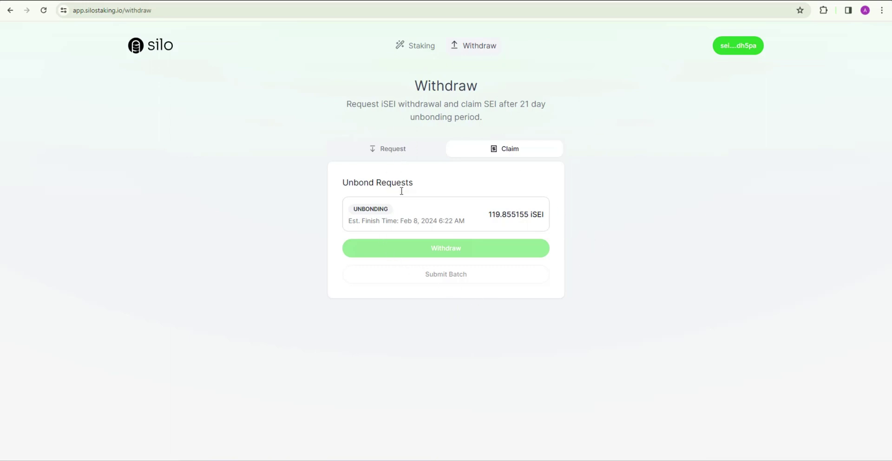
- View the Unbond Requests list showing 119.855155 iSEI unbonding until Feb 8, 2024
left_click(417, 149)
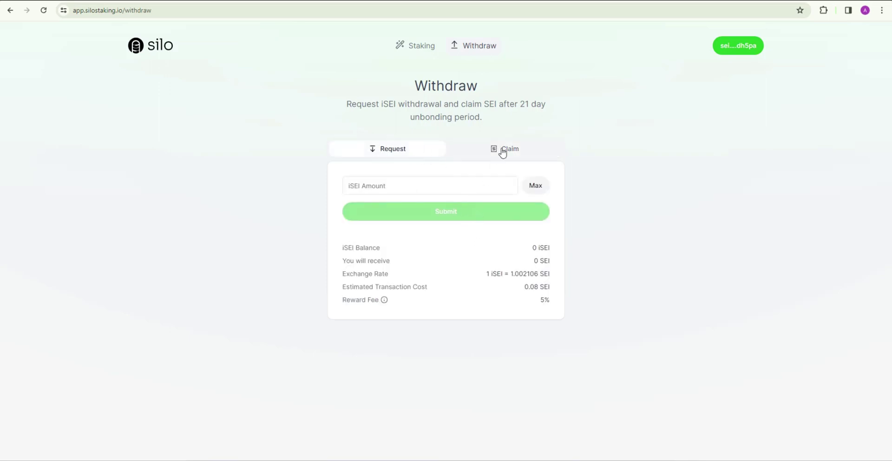
left_click(484, 154)
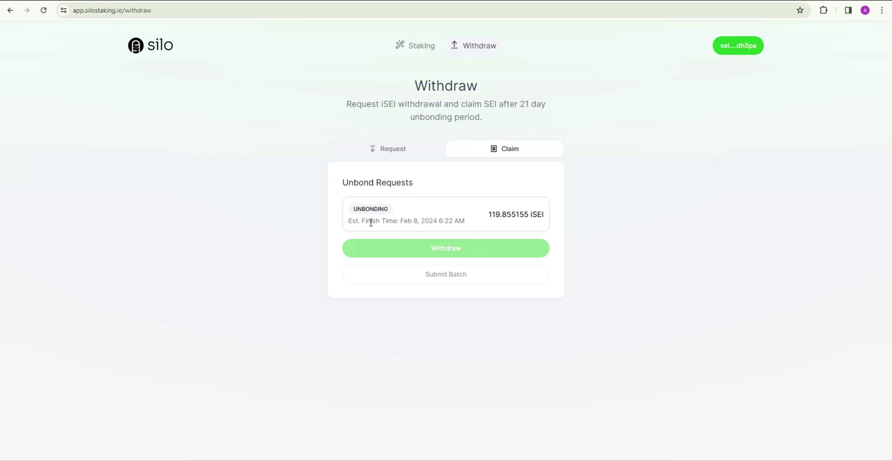
left_click_drag(405, 223, 430, 221)
left_click(611, 206)
left_click(391, 149)
left_click(473, 149)
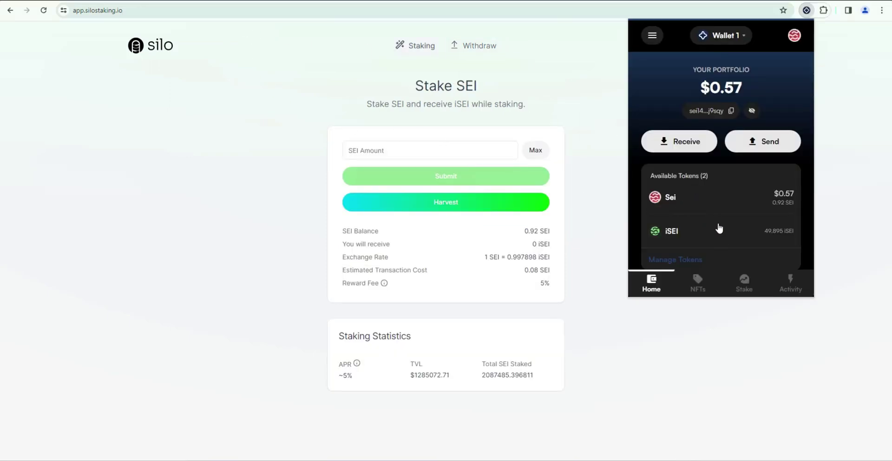
- Close the Compass wallet overview popup
left_click(591, 192)
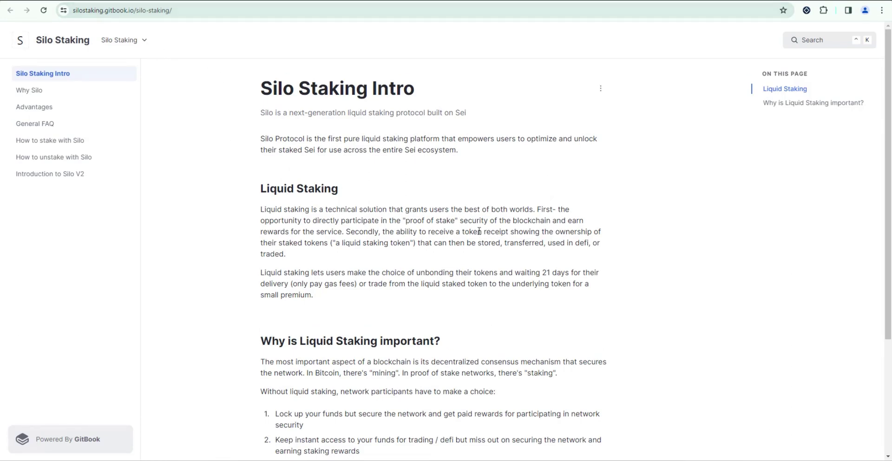
- Open the Silo Staking server's help-for-farmers channel to read the airdrop and staking discussion
scroll(521, 194, "down", 2)
scroll(511, 194, "up", 2)
mouse_move(488, 139)
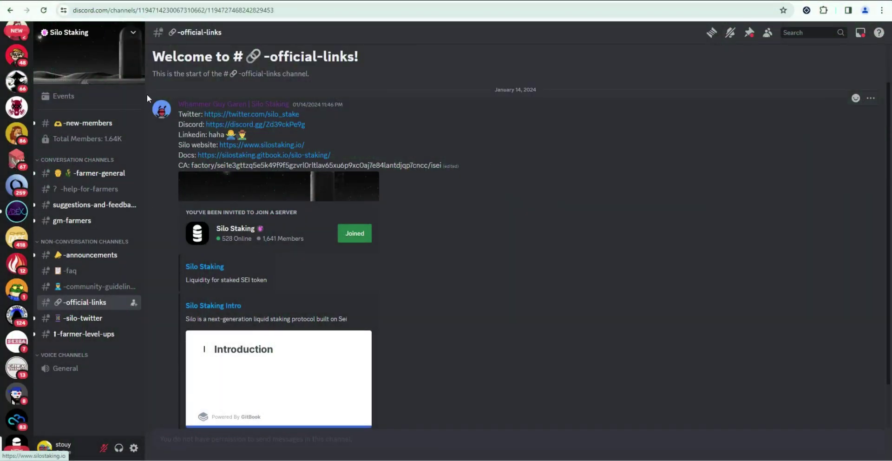
left_click(103, 192)
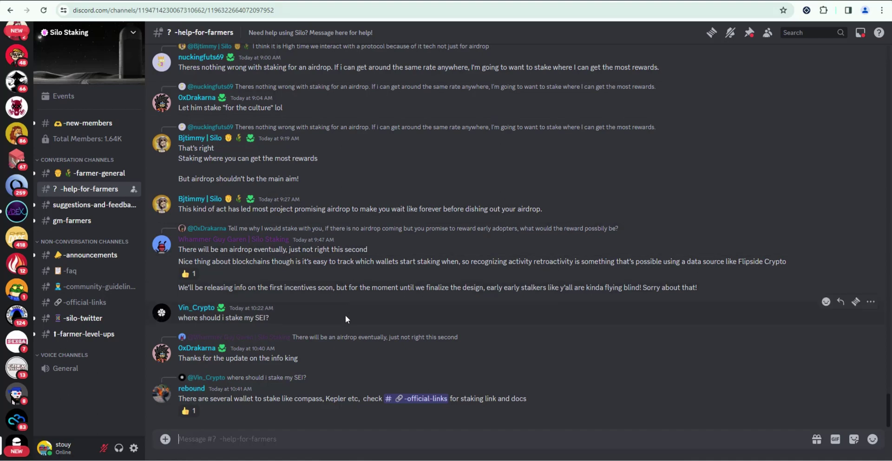
- Browse the app.sei.io staking table of 39 active validators at about 4.55% estimated APR
mouse_move(446, 265)
left_click(528, 409)
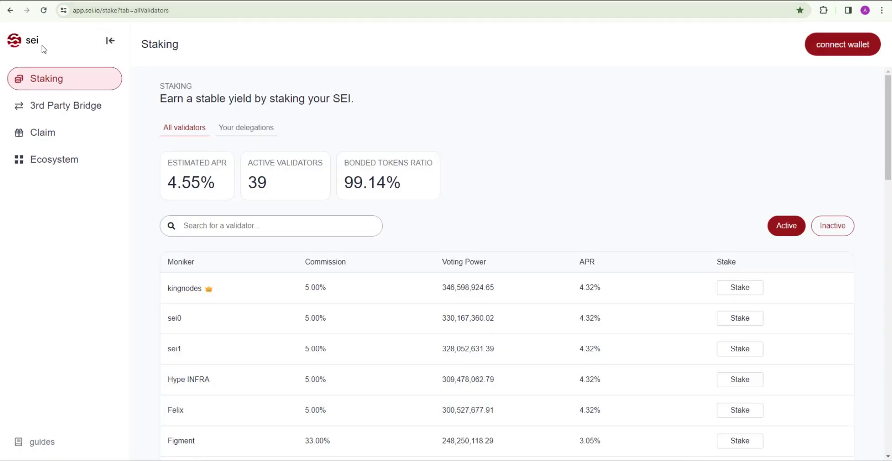
scroll(325, 204, "down", 1)
scroll(383, 183, "up", 1)
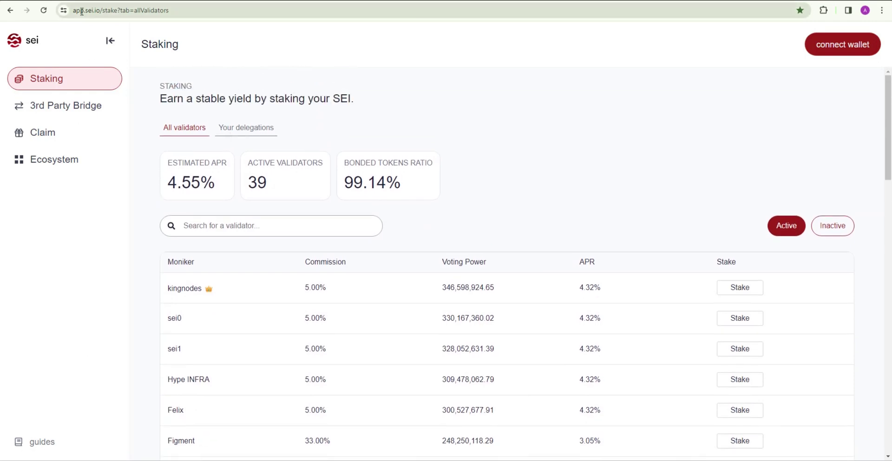
scroll(493, 216, "down", 1)
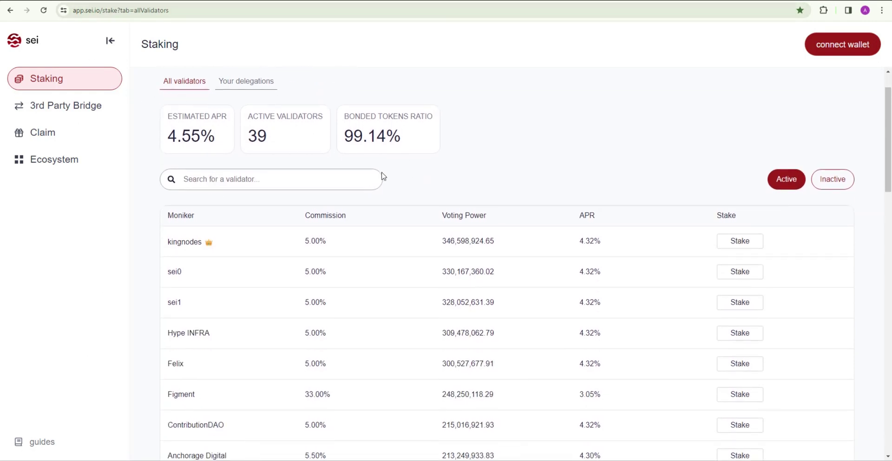
scroll(466, 244, "up", 1)
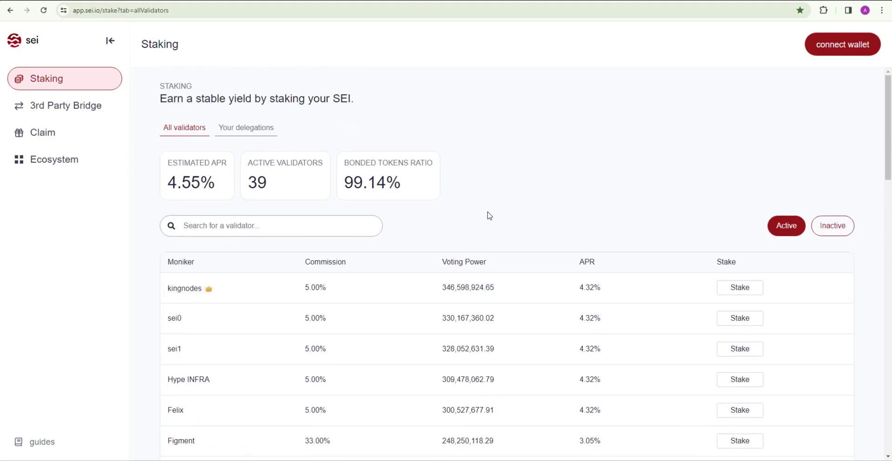
scroll(492, 223, "down", 1)
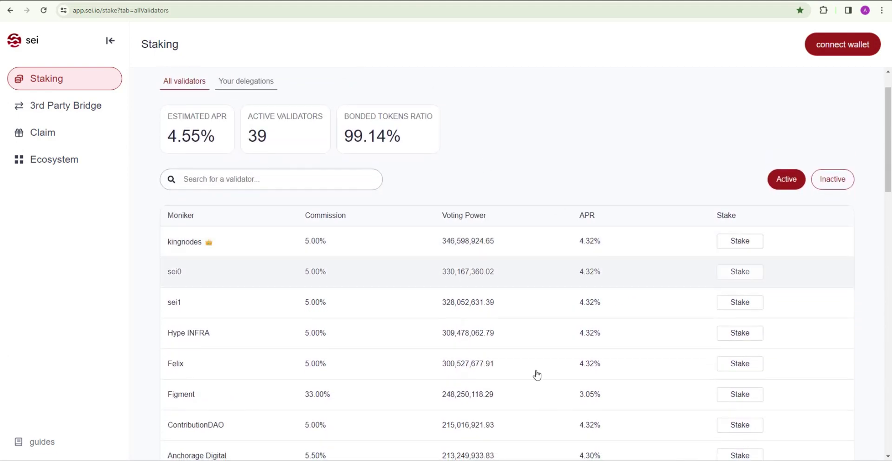
scroll(537, 222, "up", 1)
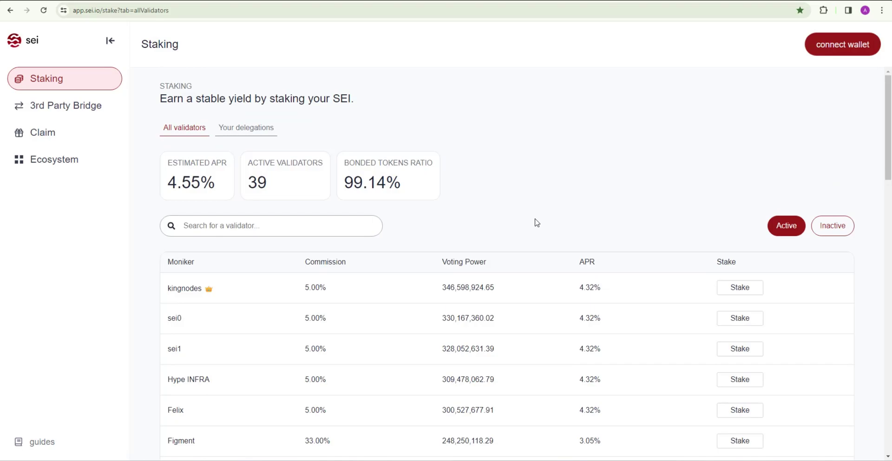